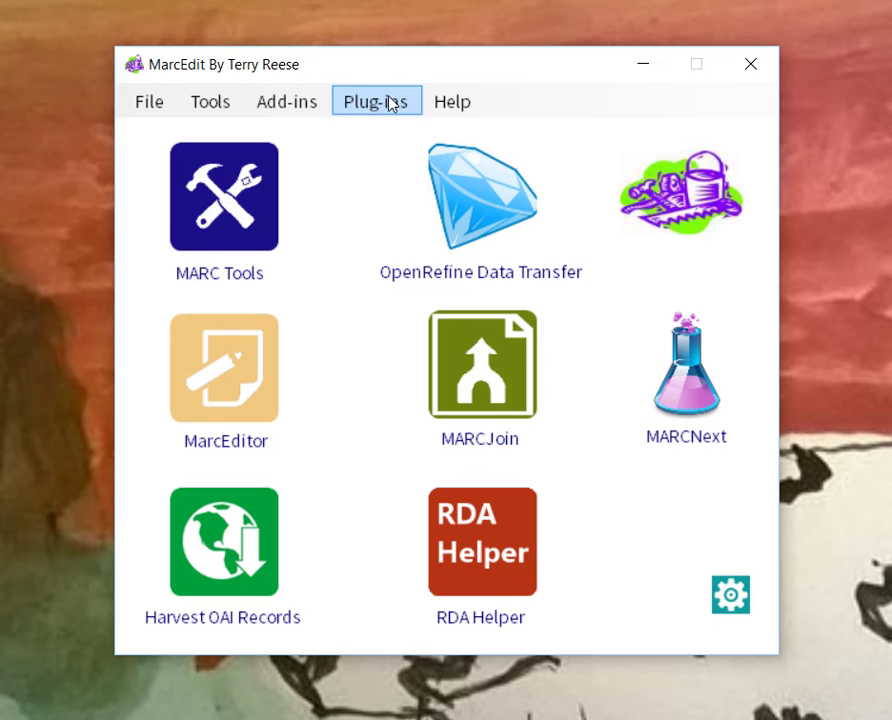
# Launch the Internet Archive to HathiTrust Packager from the Plug-ins menu
pyautogui.click(390, 104)
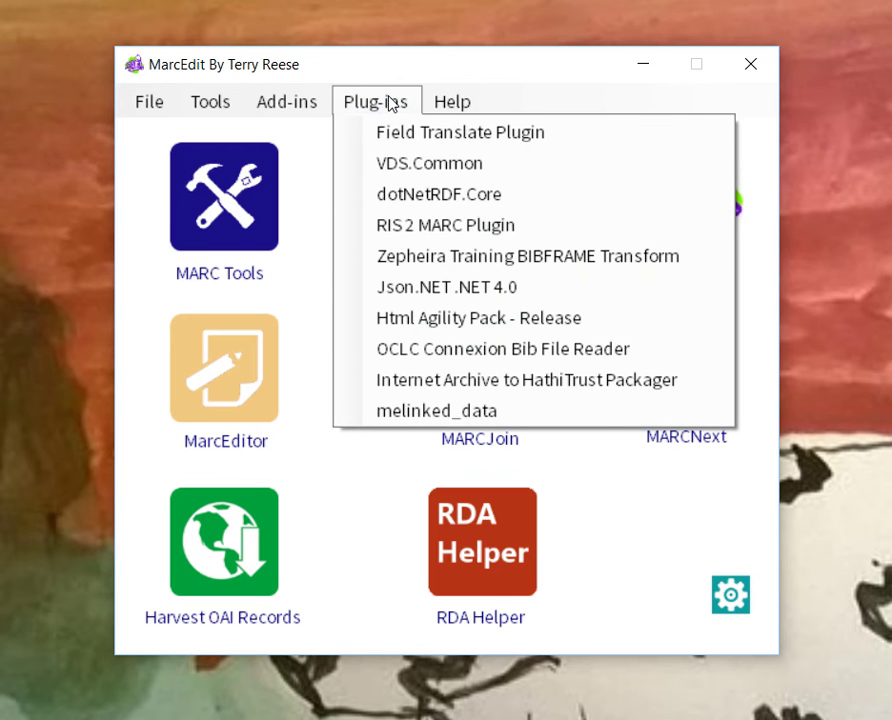
pyautogui.click(515, 383)
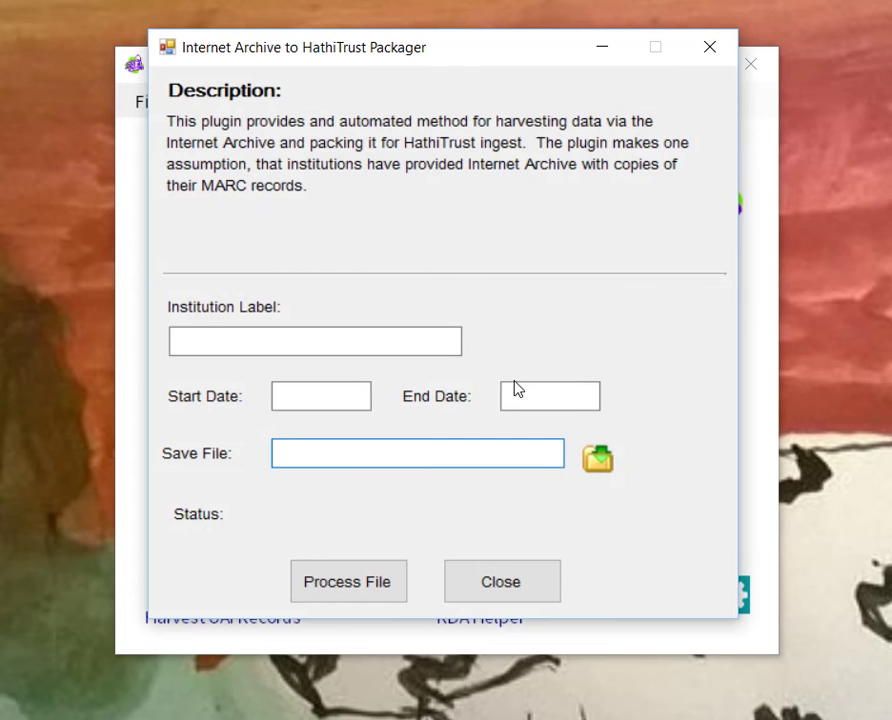
# Paste University of Illinois Urbana-Champaign as Institution Label; enter dates 2016-08-10 and 2016-08-22
pyautogui.click(297, 346)
pyautogui.write('University of Illinois Urbana-Champaign')
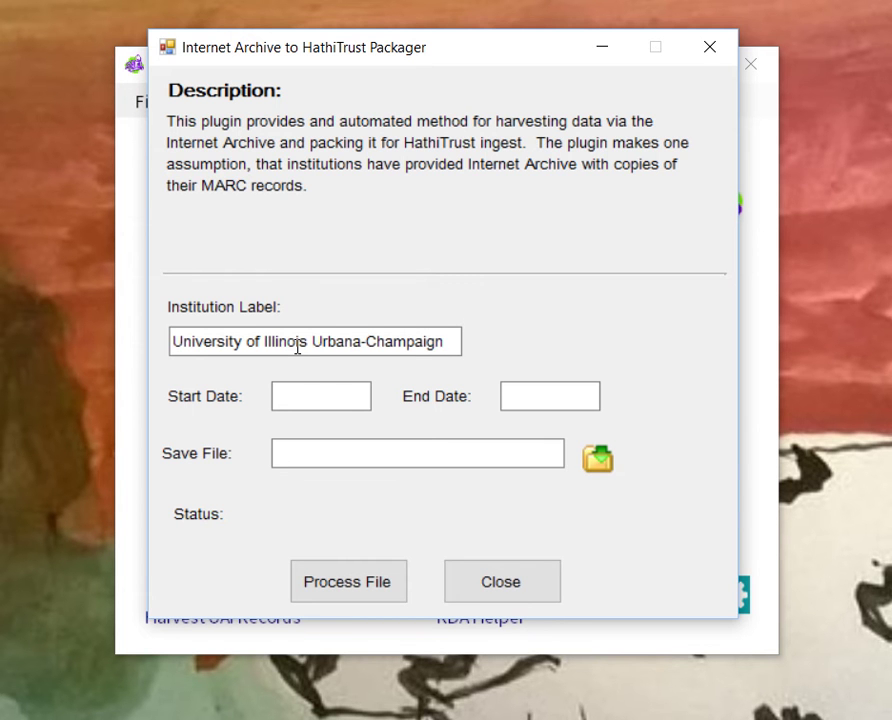
pyautogui.click(315, 398)
pyautogui.write('201-0')
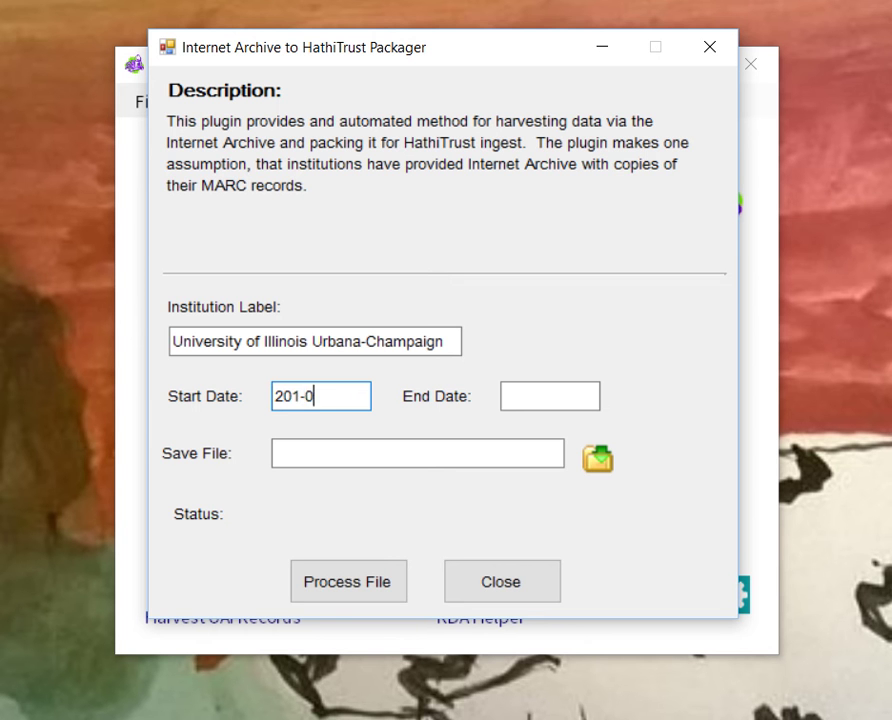
pyautogui.press('BackSpace')
pyautogui.write('6=')
pyautogui.press('BackSpace')
pyautogui.write('-8-')
pyautogui.press('BackSpace')
pyautogui.press('BackSpace')
pyautogui.write('08-10')
pyautogui.press('Tab')
pyautogui.write('2016-08-22')
# Set Save File to test.xml on the Desktop, replacing the existing file
pyautogui.click(316, 456)
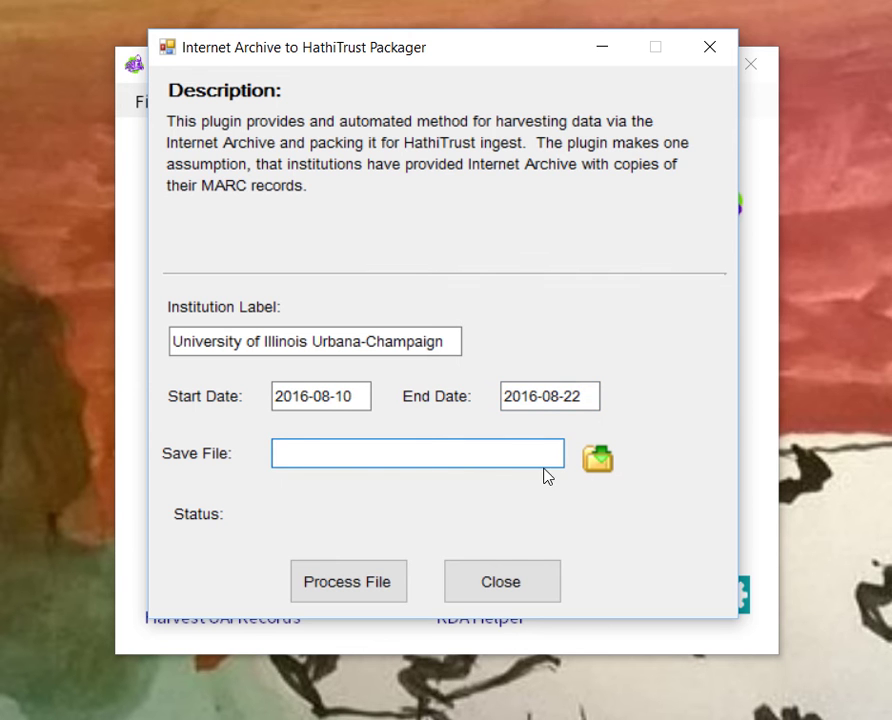
pyautogui.click(593, 466)
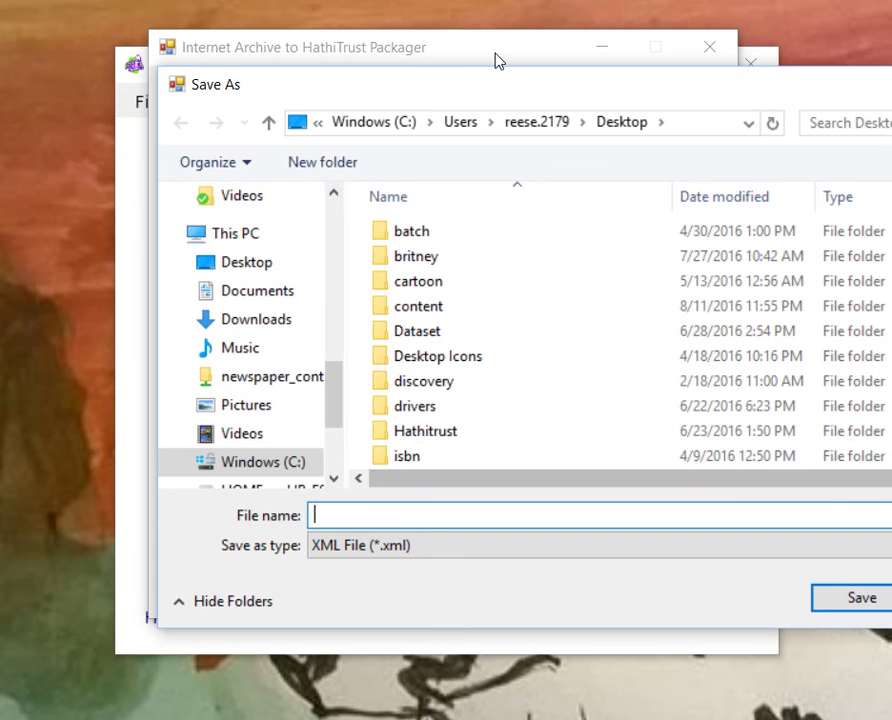
pyautogui.moveTo(474, 86); pyautogui.dragTo(362, 80)
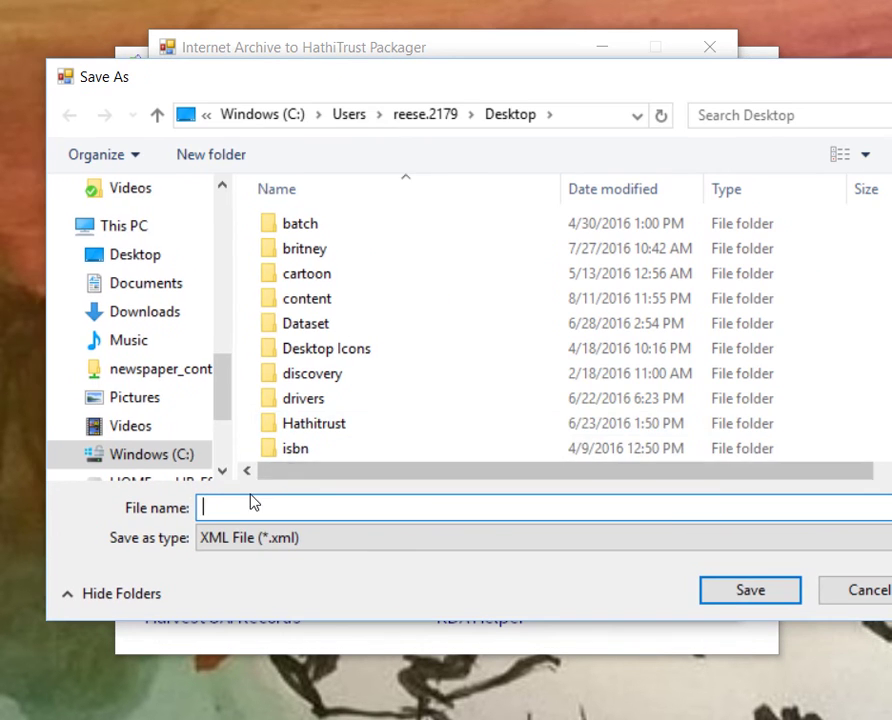
pyautogui.write('test')
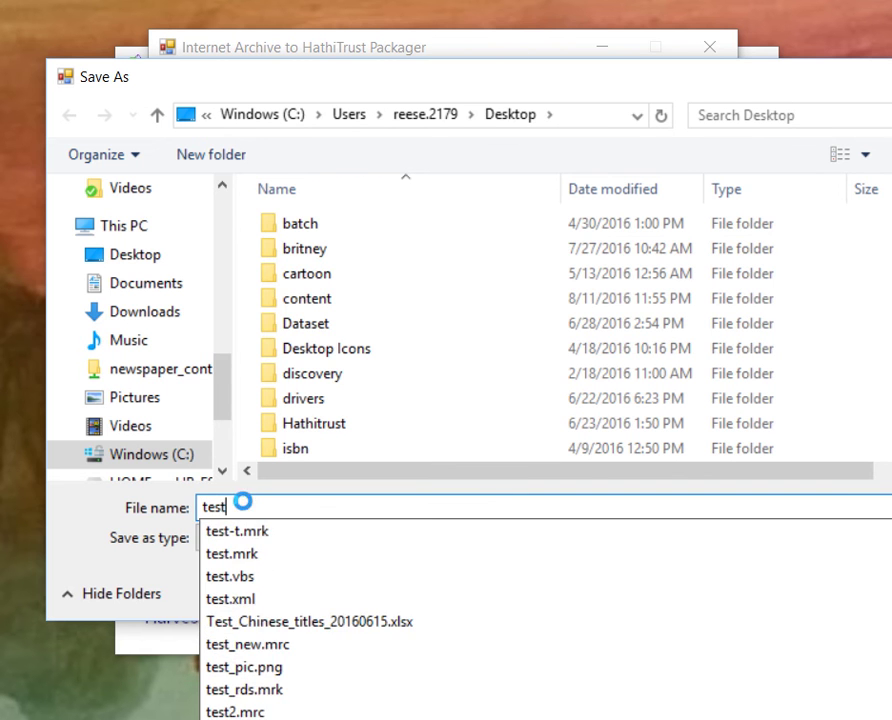
pyautogui.press('Return')
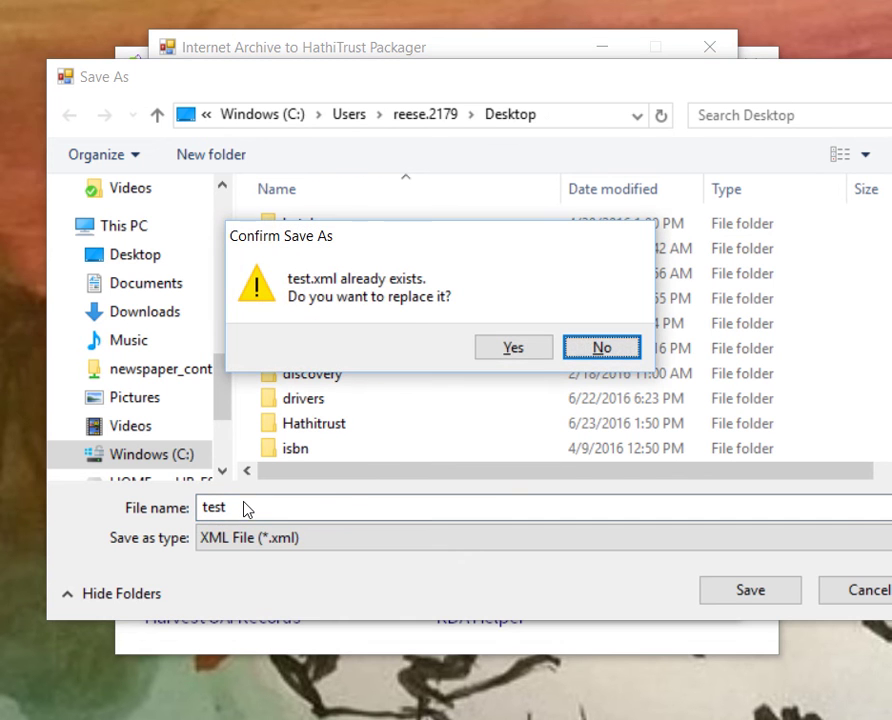
pyautogui.click(510, 356)
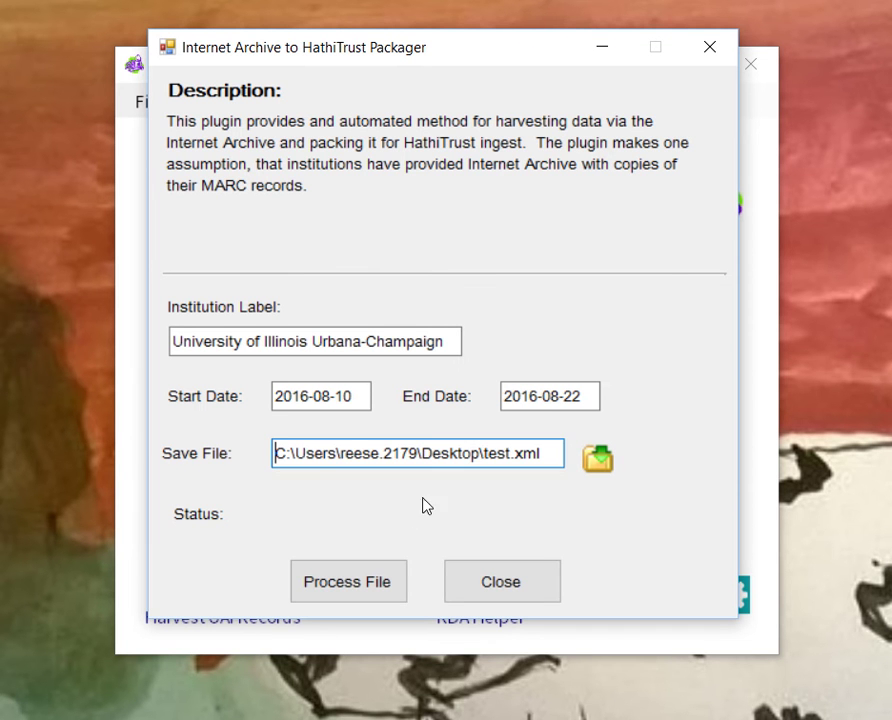
# Run Process File to harvest the records into test.xml
pyautogui.click(365, 582)
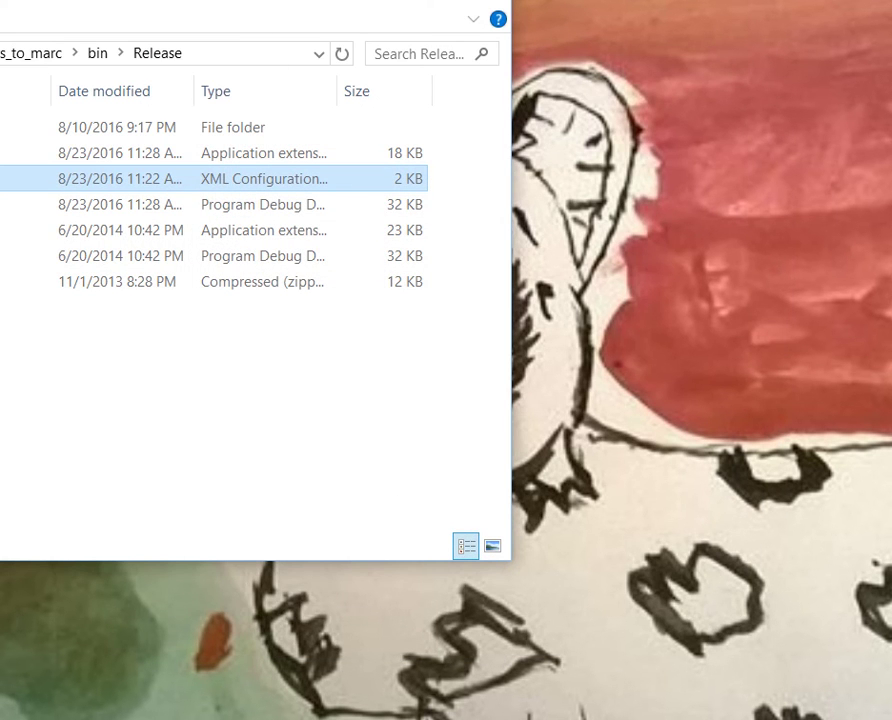
# Go to the Desktop folder, find test.xml and open it via its context menu
pyautogui.moveTo(236, 0); pyautogui.dragTo(660, 70)
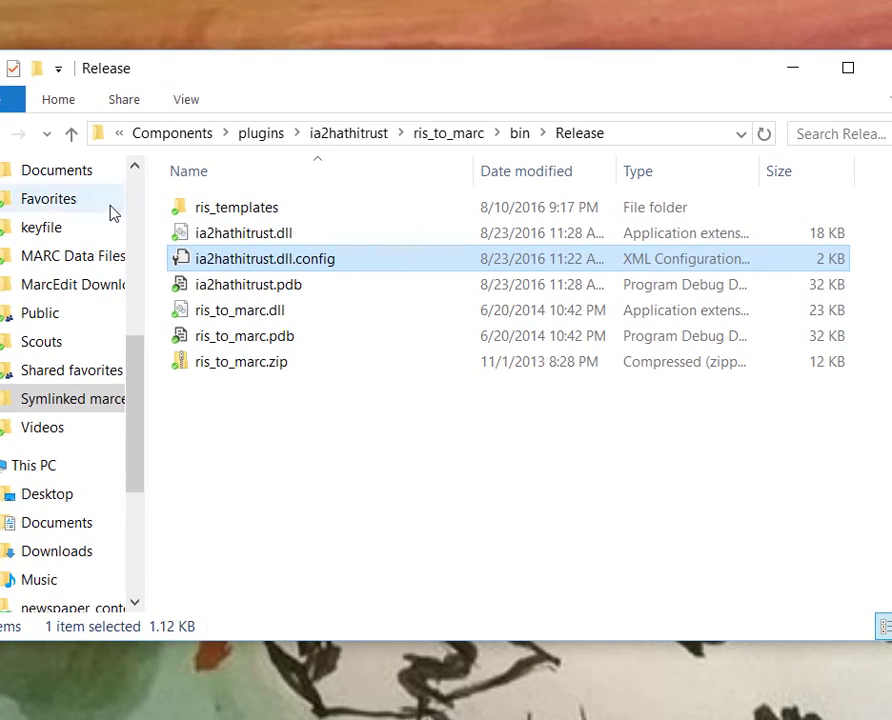
pyautogui.click(68, 500)
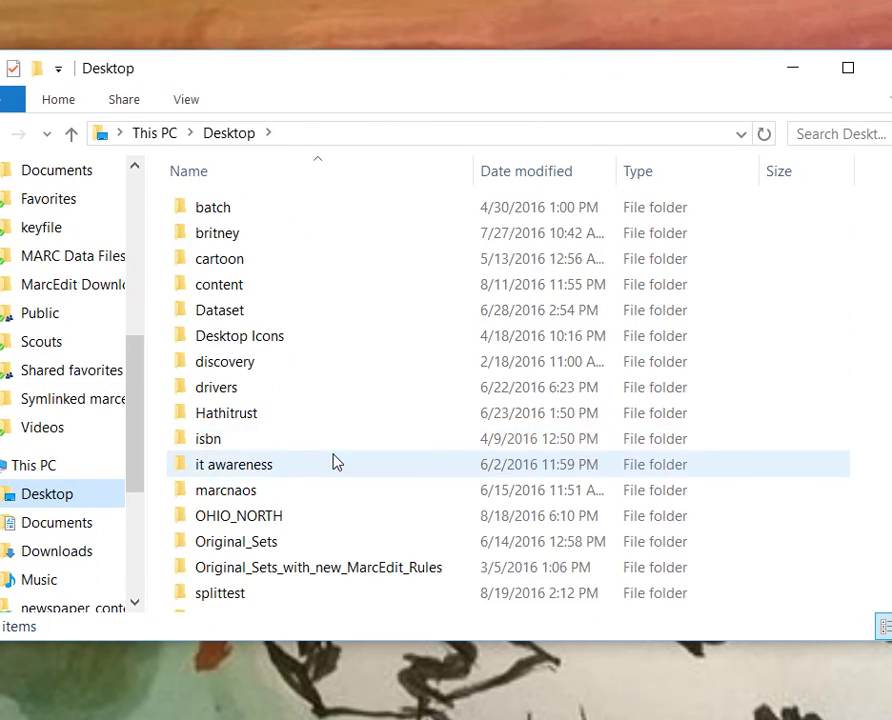
pyautogui.scroll(-1, 300, 455)
pyautogui.scroll(-19, 335, 460)
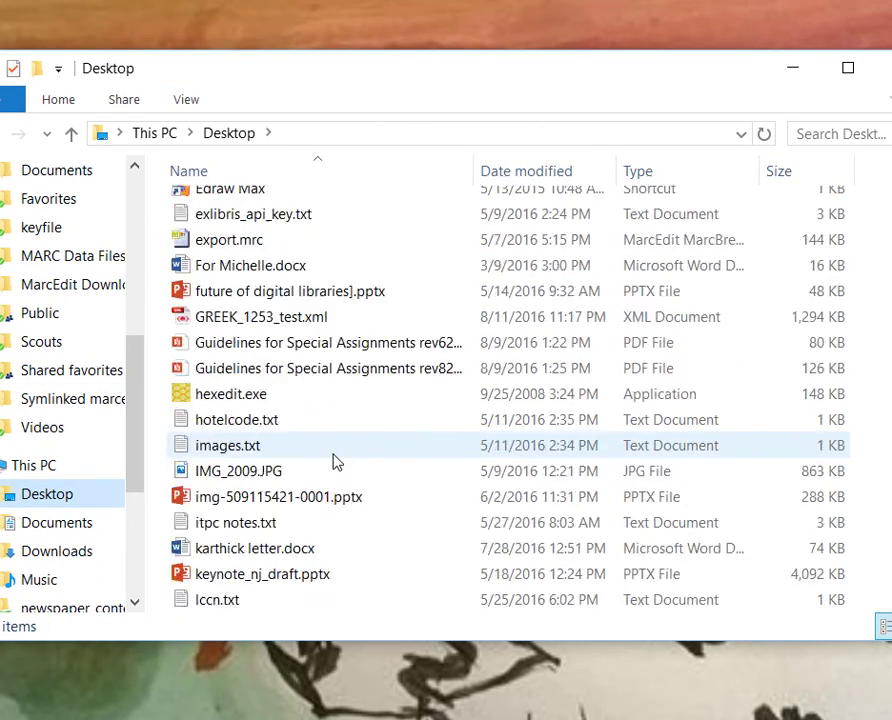
pyautogui.scroll(-10, 335, 460)
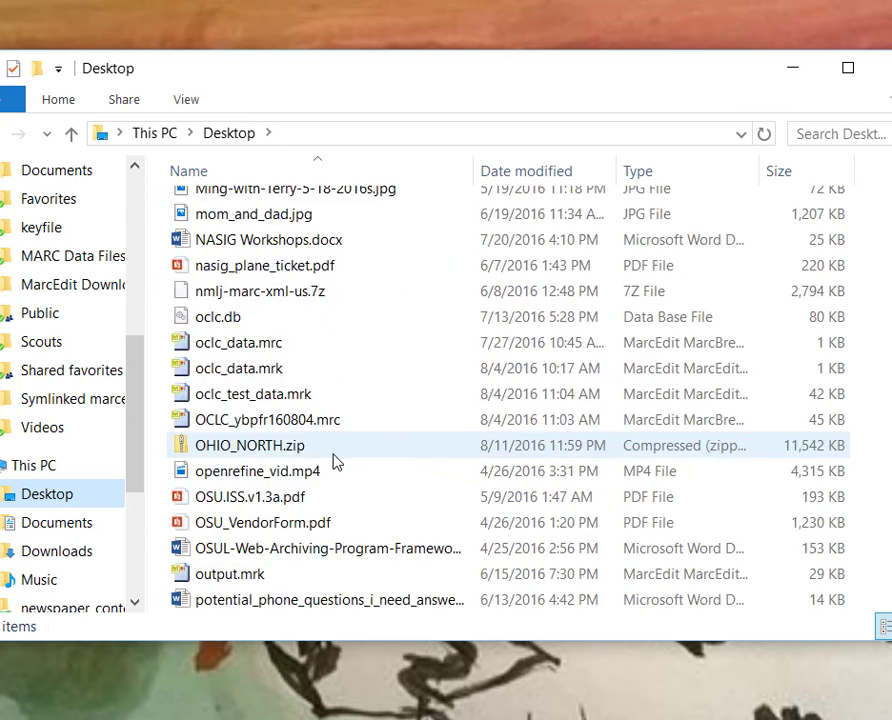
pyautogui.scroll(-13, 335, 460)
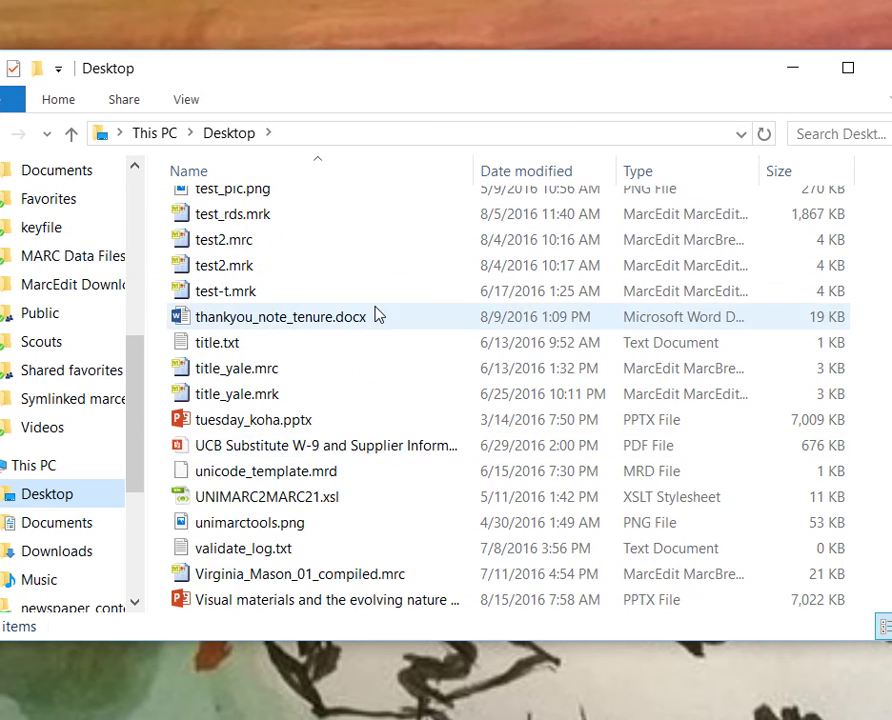
pyautogui.scroll(3, 368, 346)
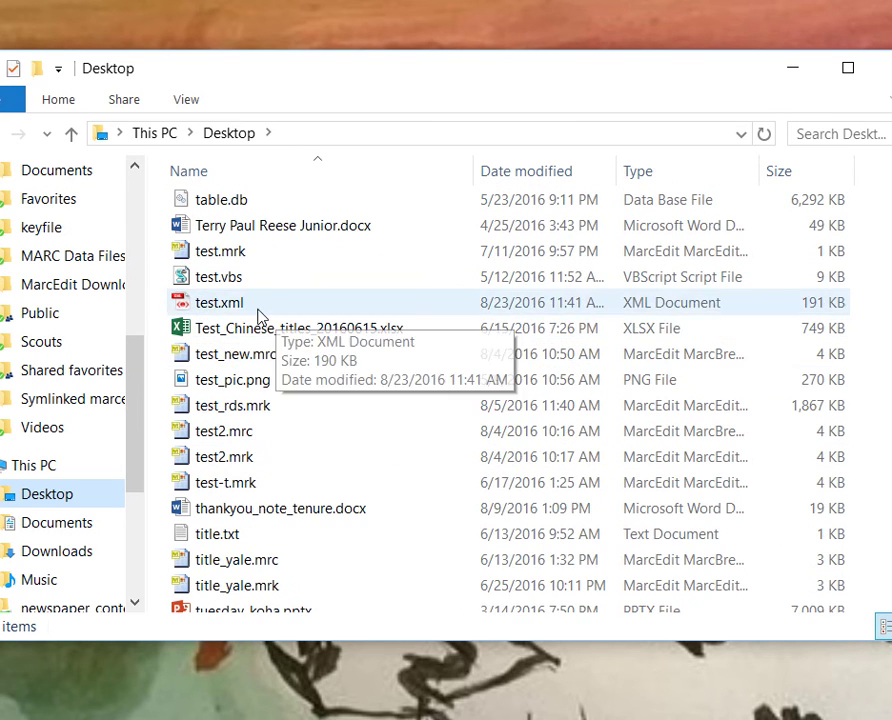
pyautogui.click(246, 309)
pyautogui.rightClick(246, 304)
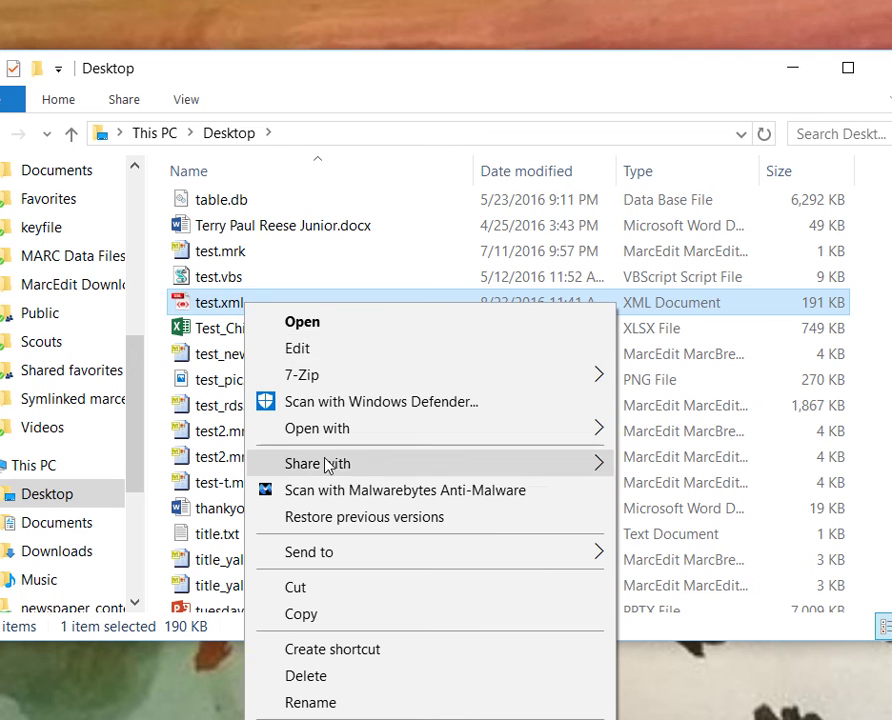
pyautogui.click(314, 326)
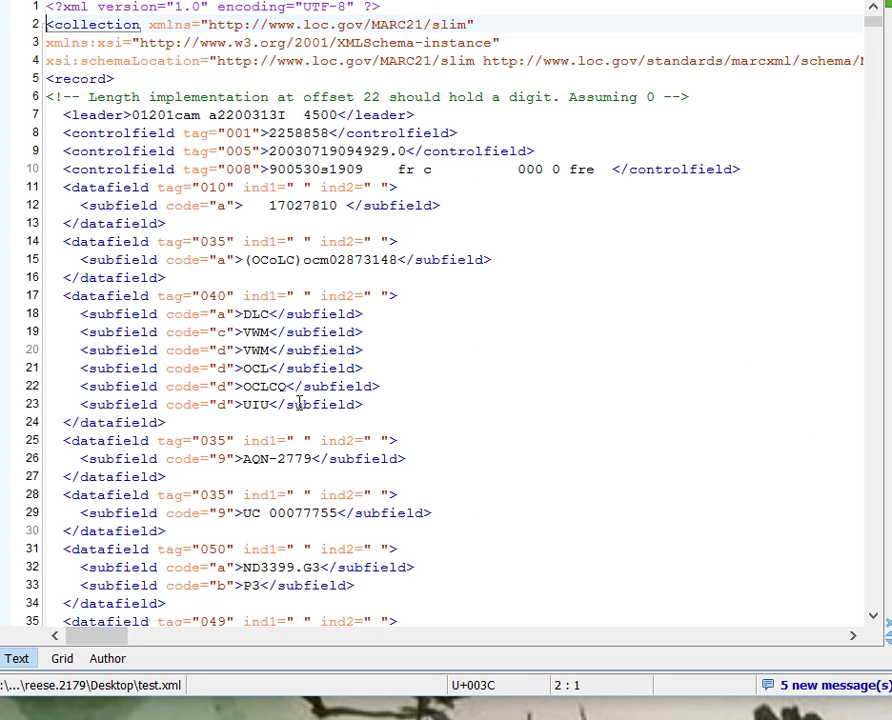
# Scroll to line 121 and select the 955 tag to inspect its definition
pyautogui.scroll(-10, 348, 315)
pyautogui.scroll(-20, 348, 315)
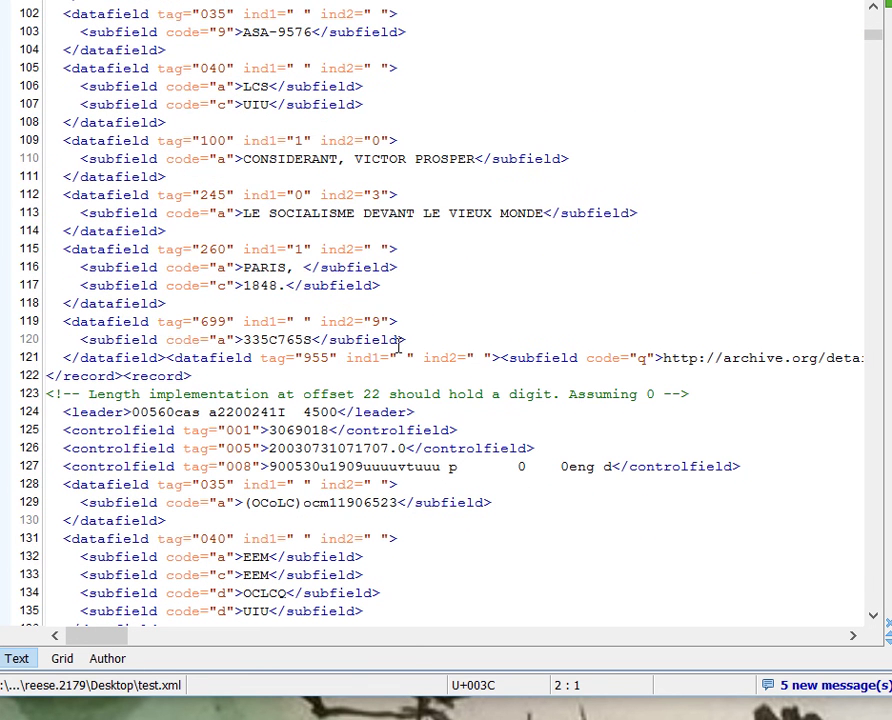
pyautogui.moveTo(331, 358); pyautogui.dragTo(304, 358)
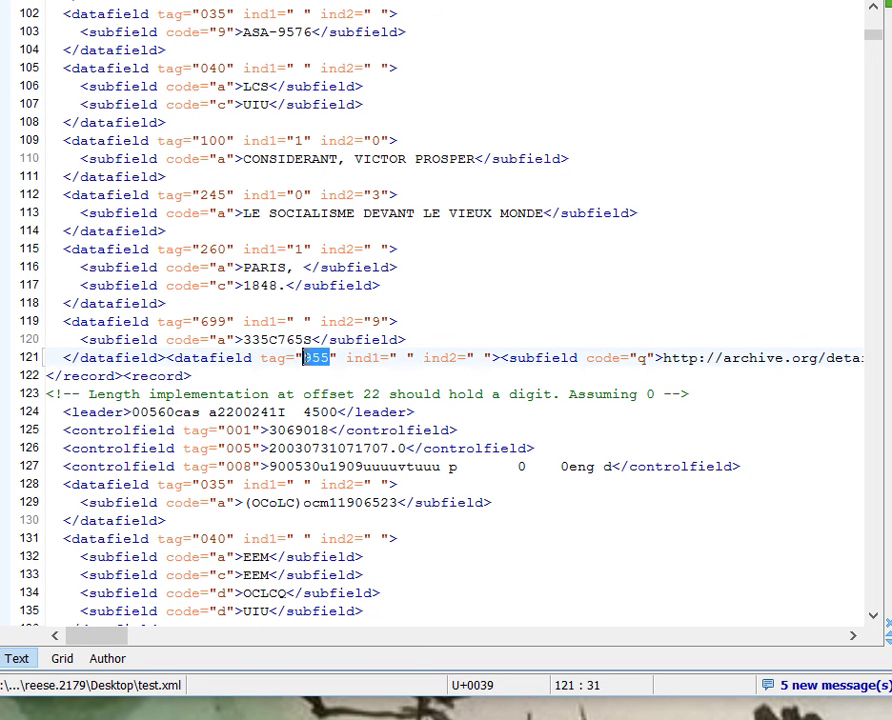
pyautogui.click(304, 358)
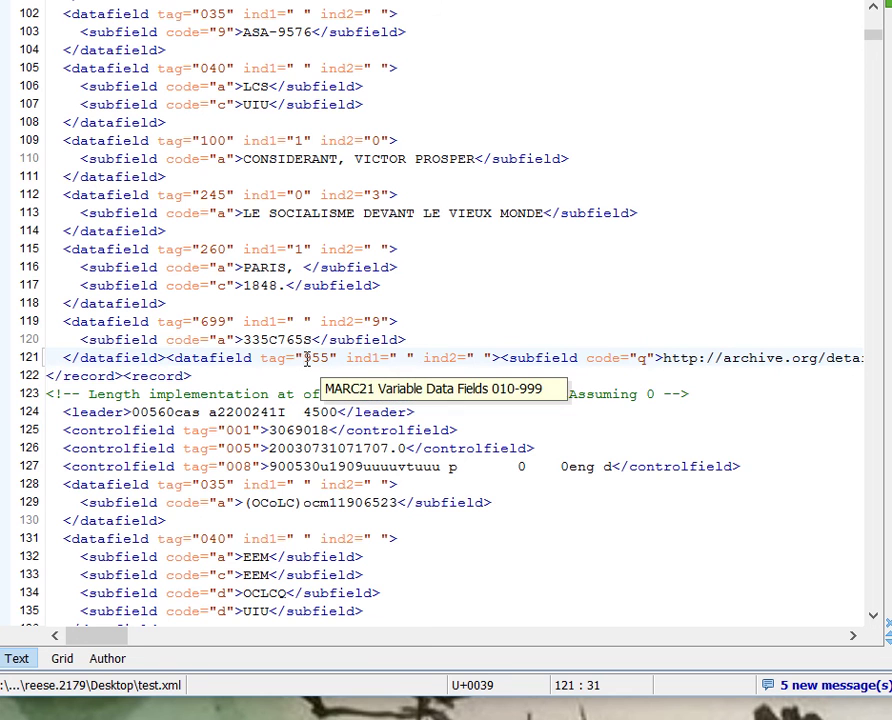